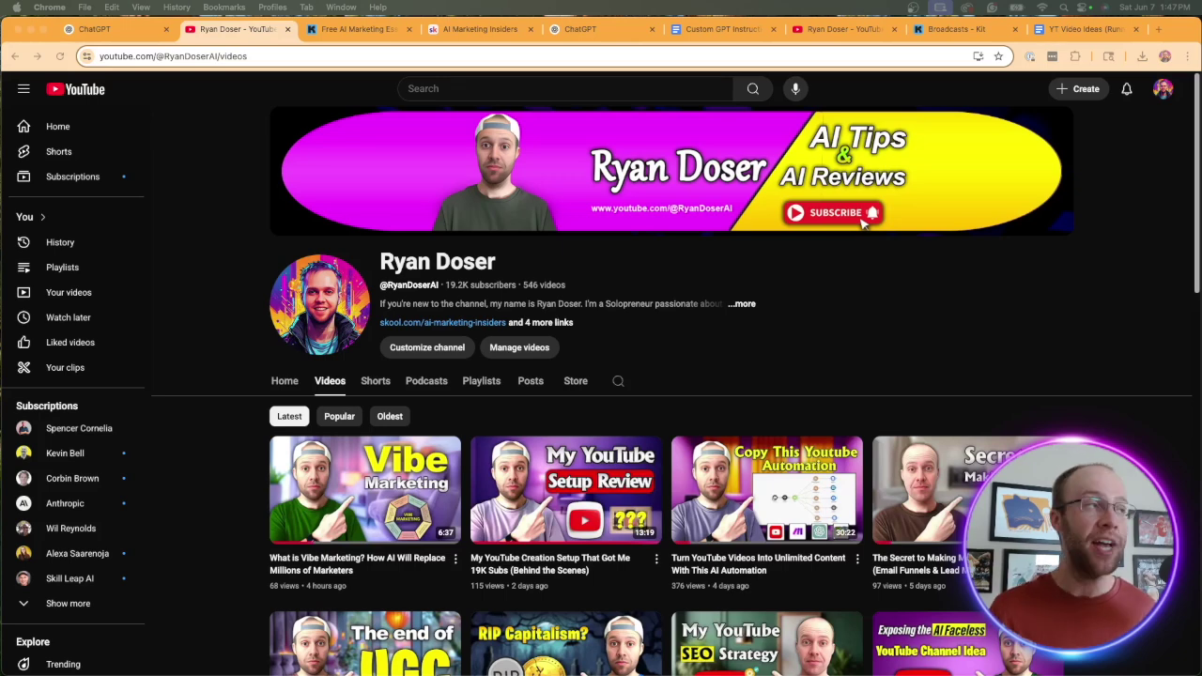
- View the Free AI Marketing Essentials Guide sign-up page and highlight its heading
left_click(358, 29)
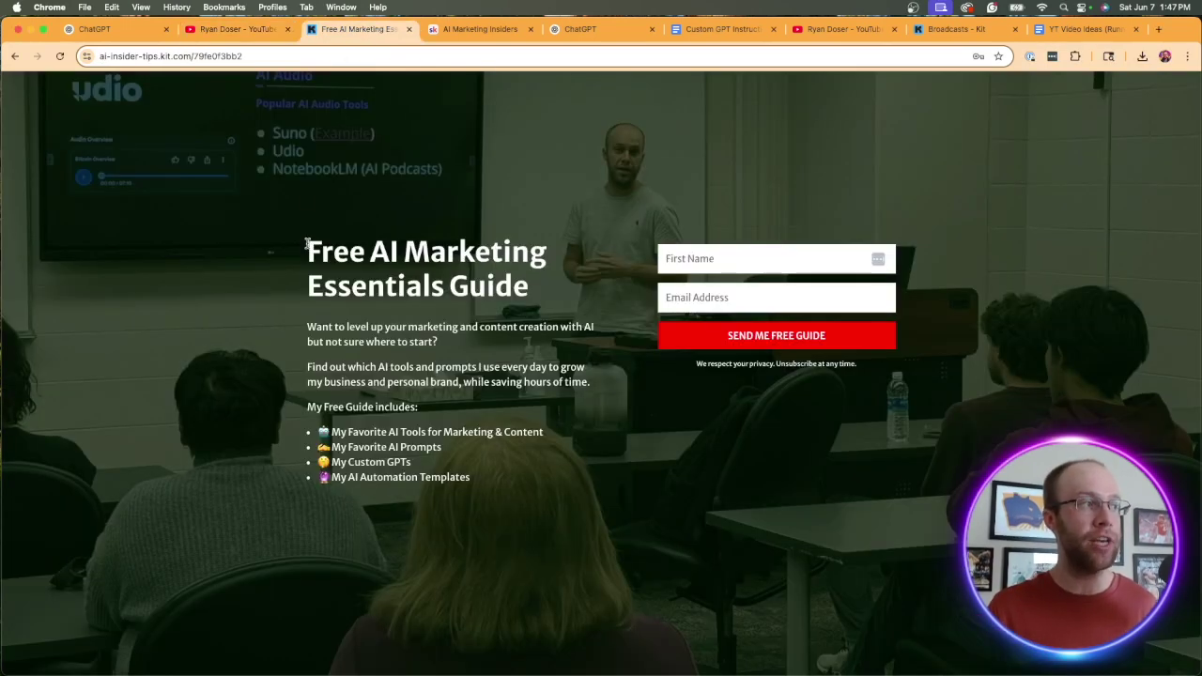
left_click_drag(306, 242, 554, 285)
left_click(554, 285)
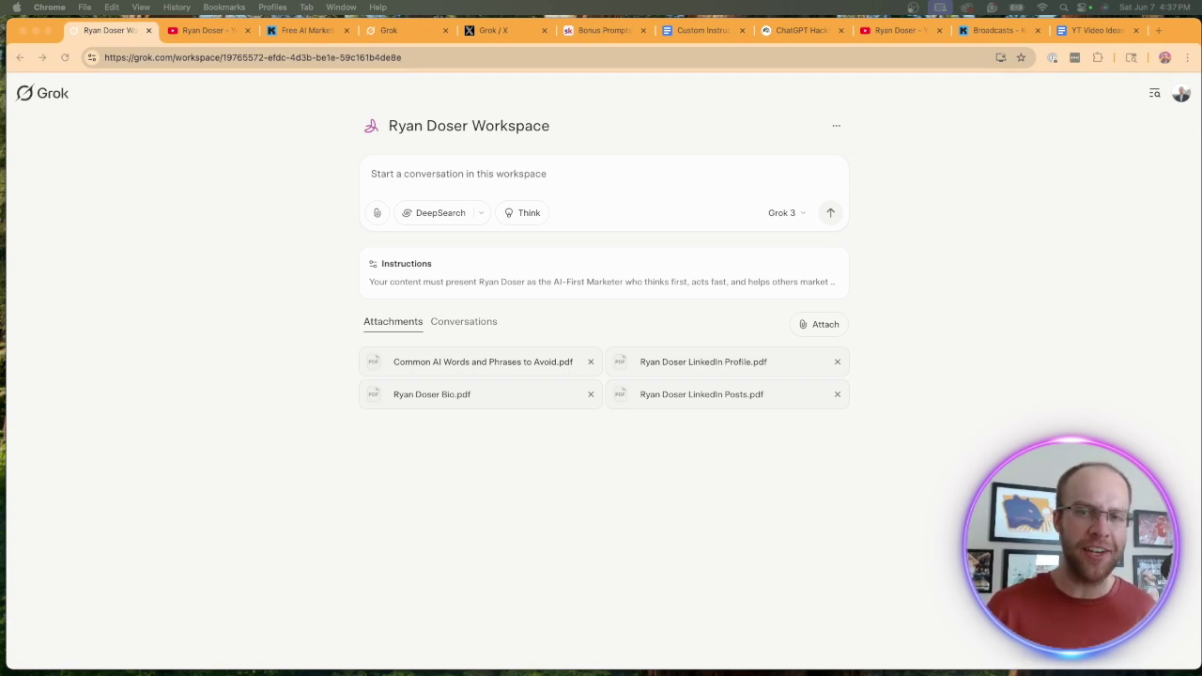
- Examine the standalone Grok site's web address and the Grok version inside X
left_click(169, 93)
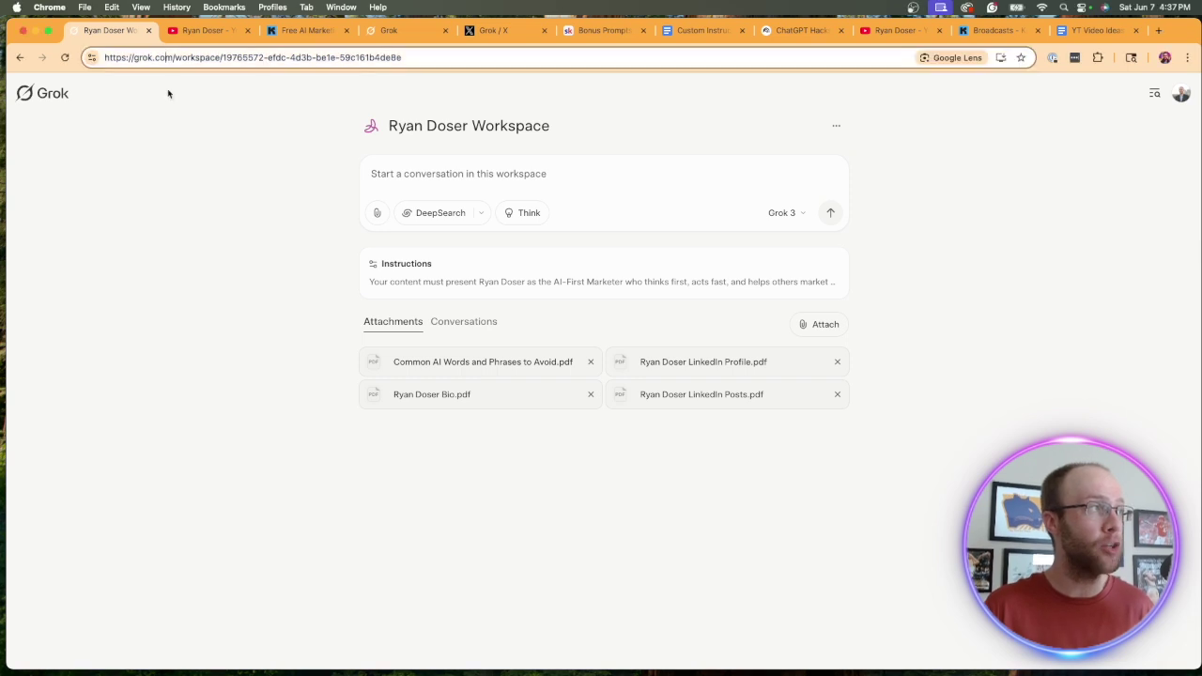
left_click(149, 61)
left_click(209, 126)
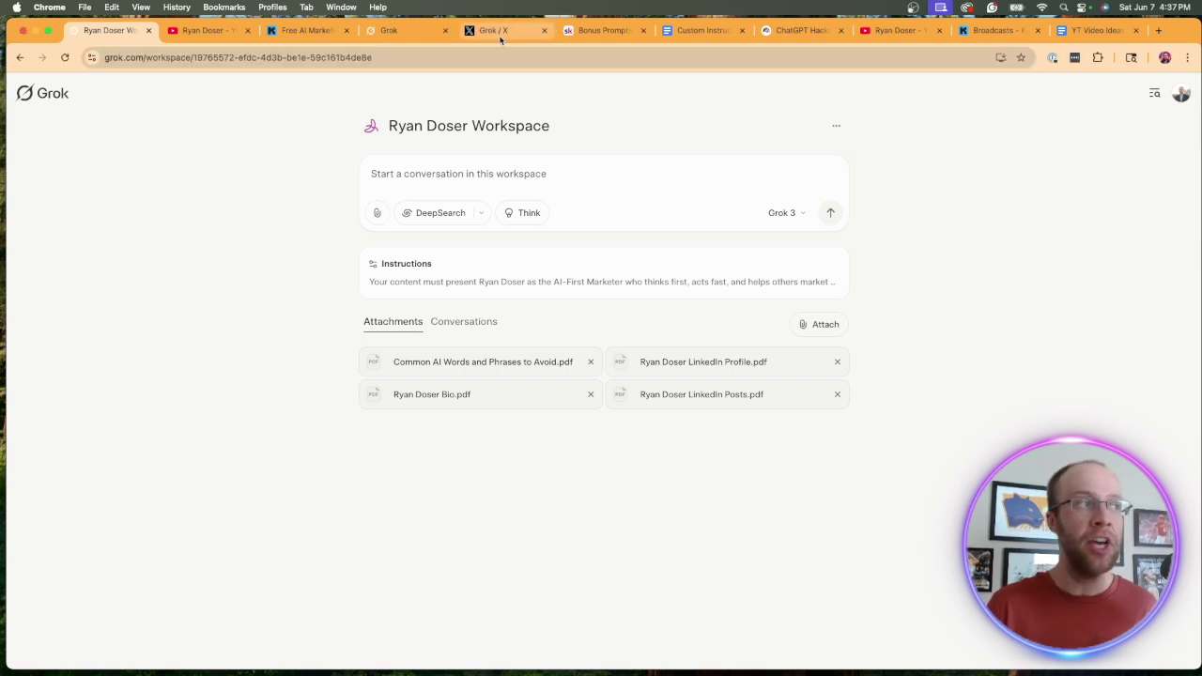
left_click(498, 30)
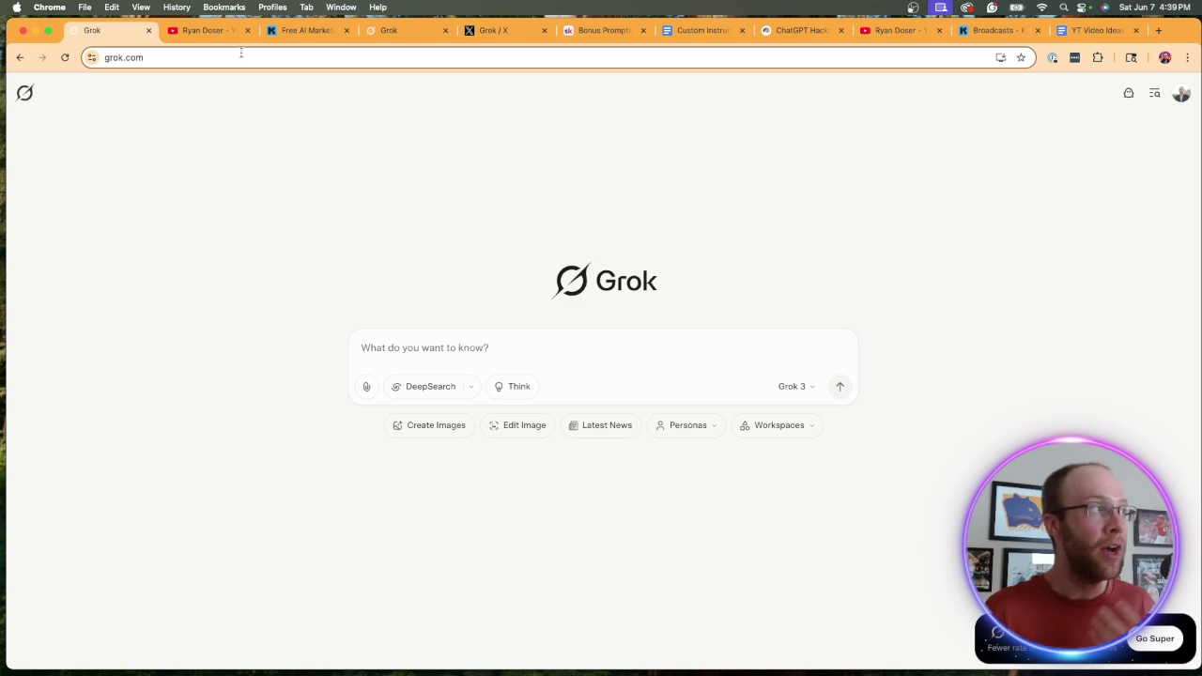
left_click(185, 56)
left_click(252, 137)
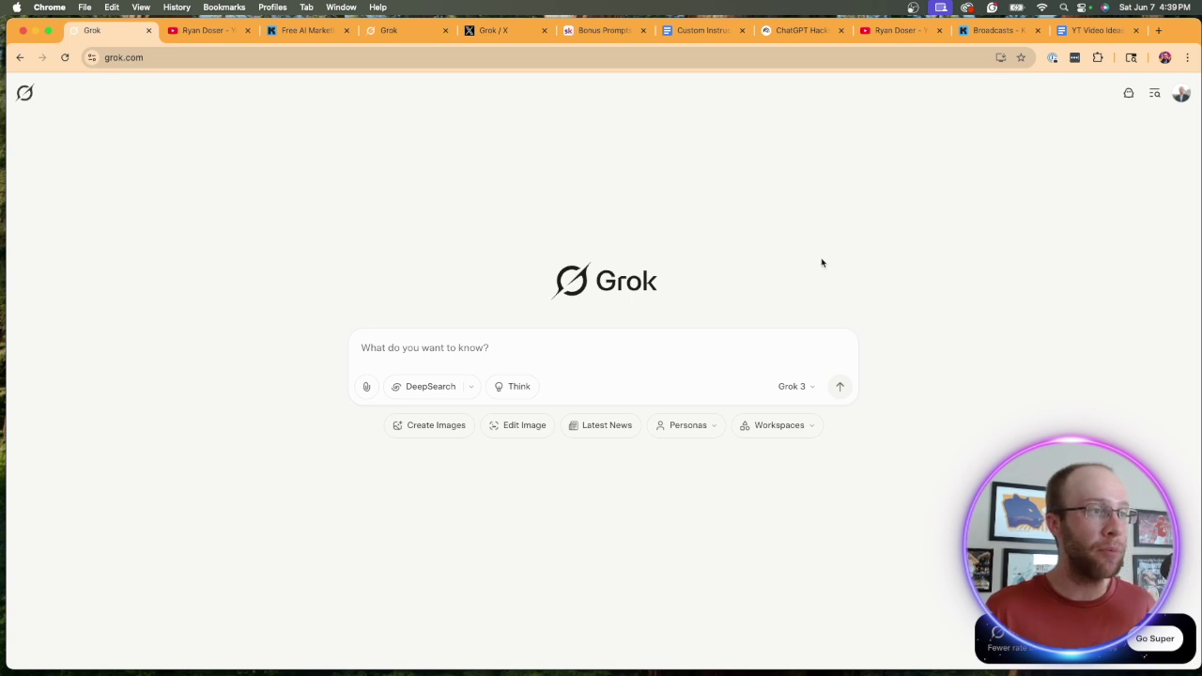
- Add a new Grok workspace and rename it RD Demo
left_click(792, 434)
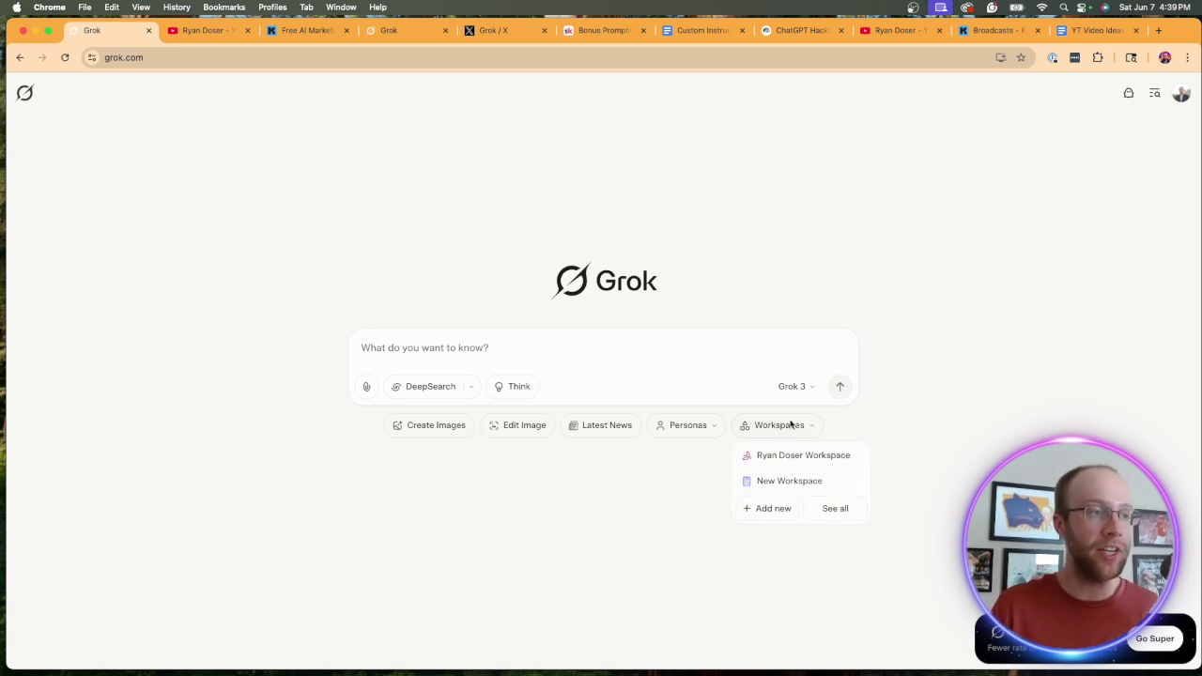
left_click(765, 514)
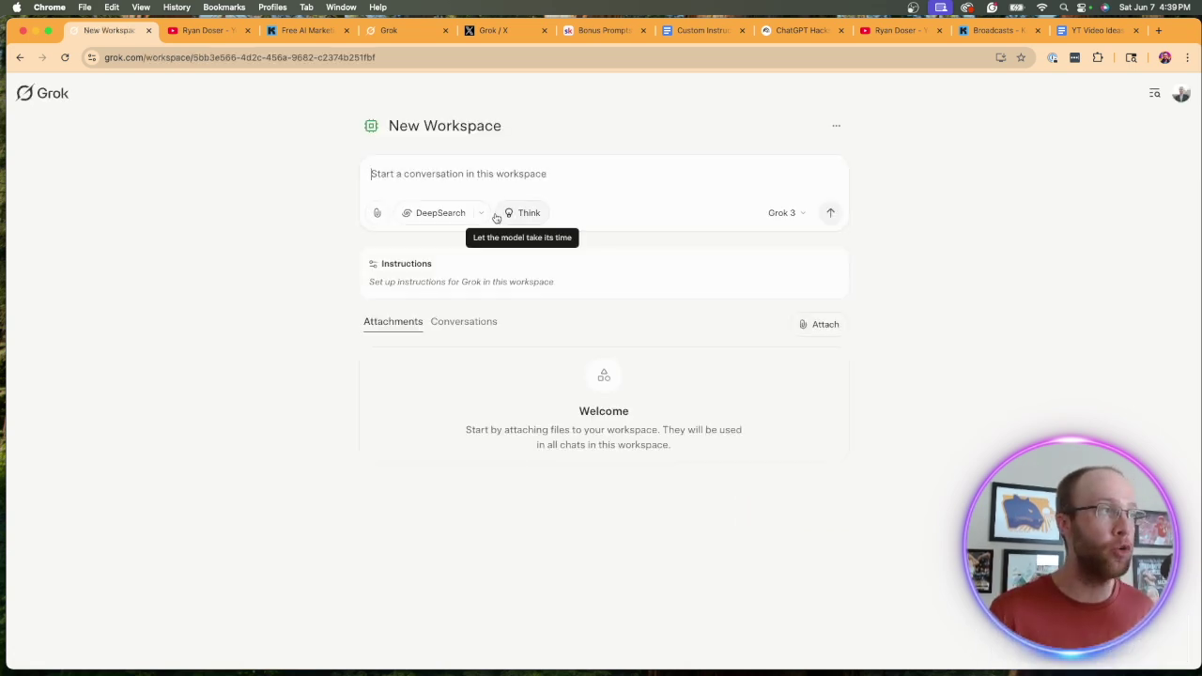
left_click(835, 129)
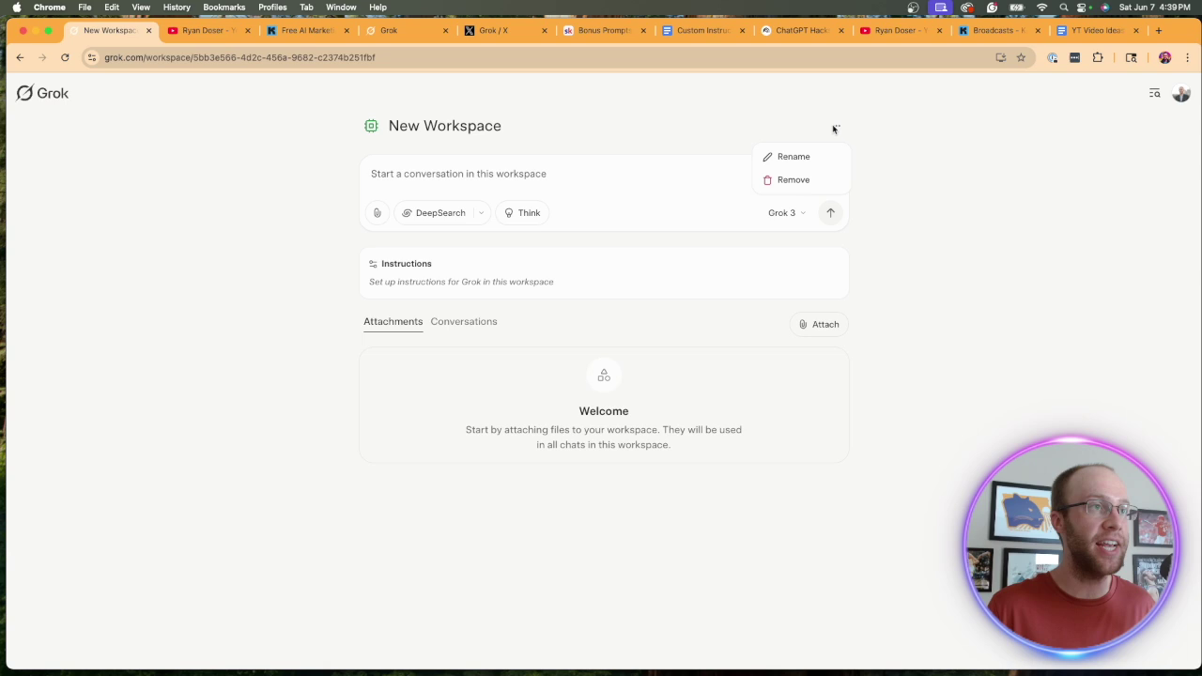
left_click(789, 156)
type("RD Demo")
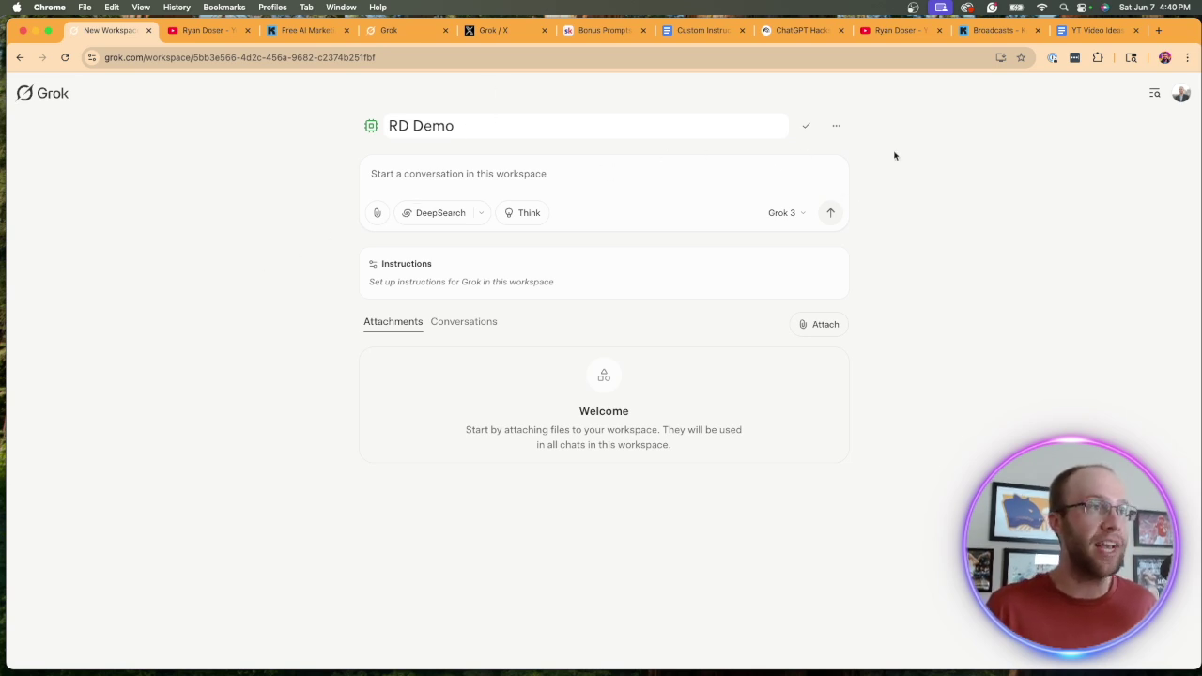
- Copy the personal brand text from the Custom Instructions document into the RD Demo workspace instructions and save them
left_click(446, 275)
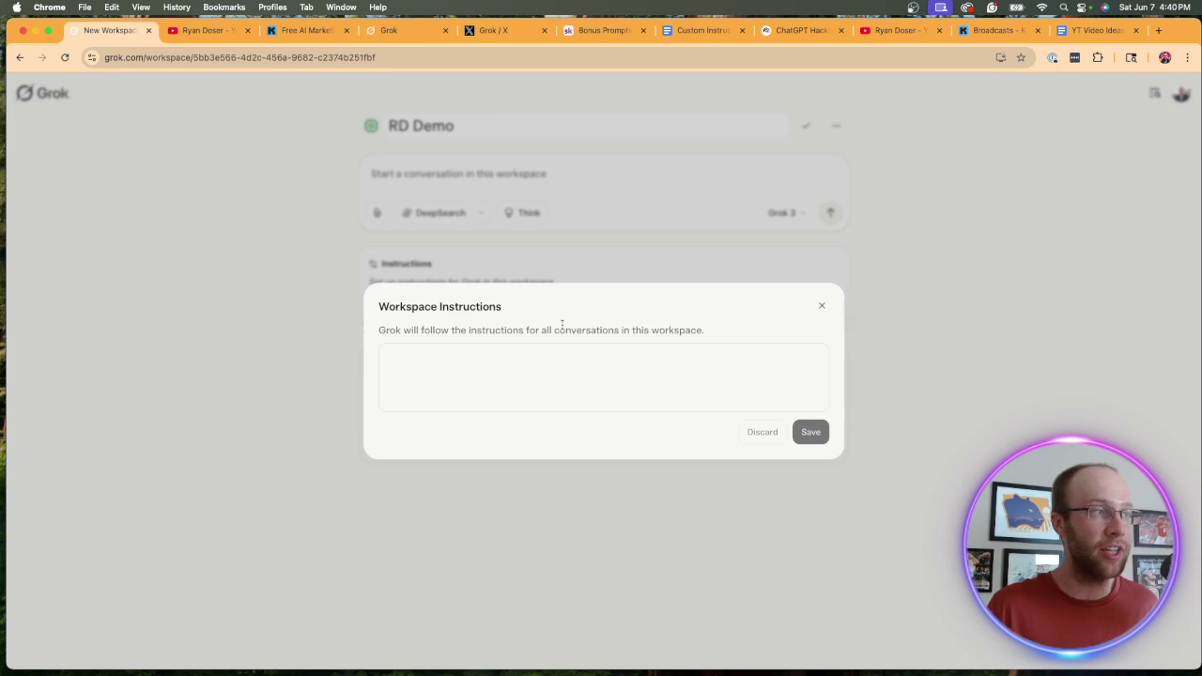
left_click(700, 31)
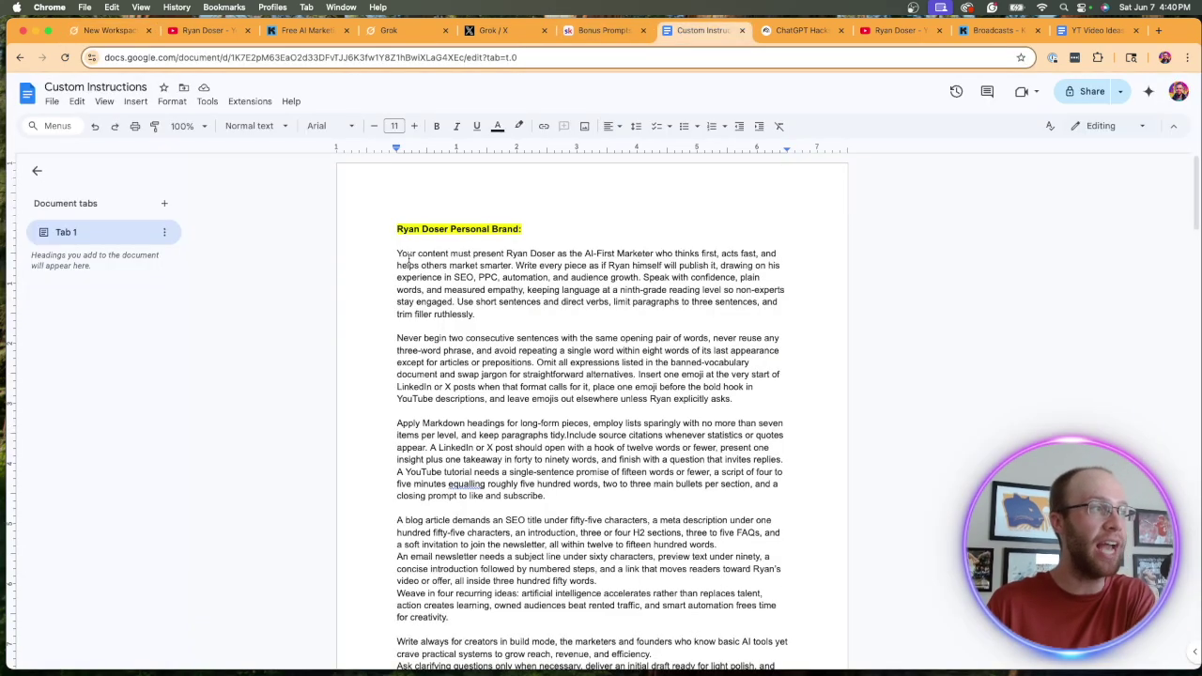
left_click_drag(397, 252, 774, 286)
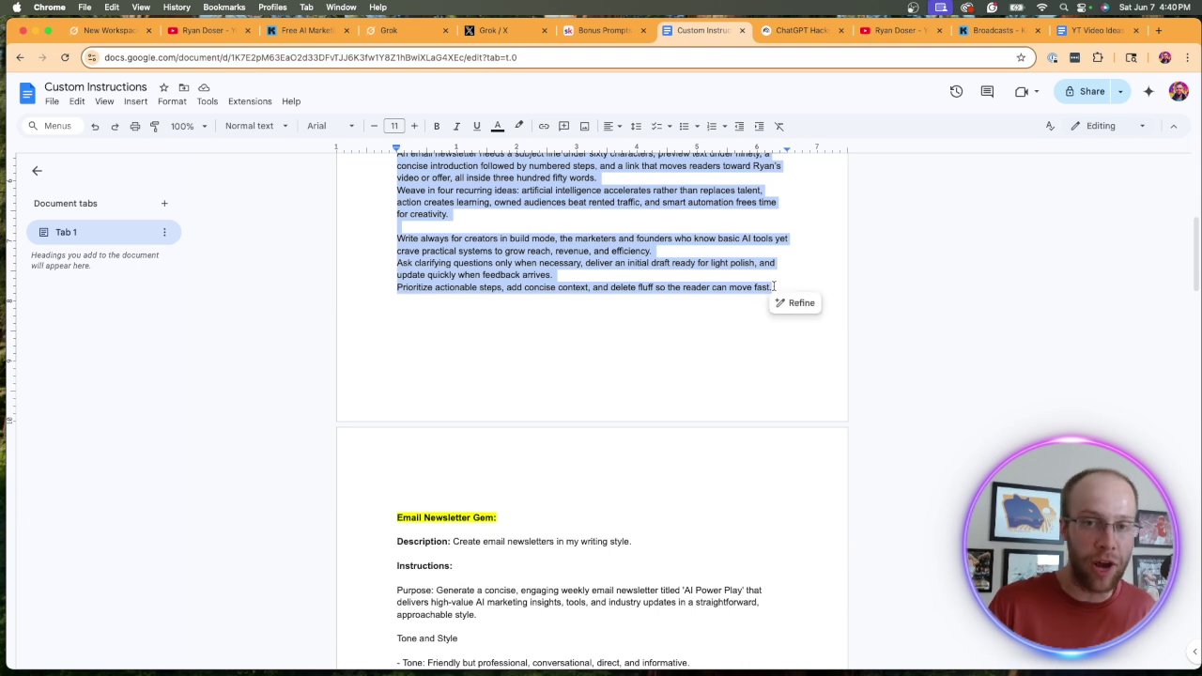
left_click(128, 31)
left_click(454, 368)
key("super+v")
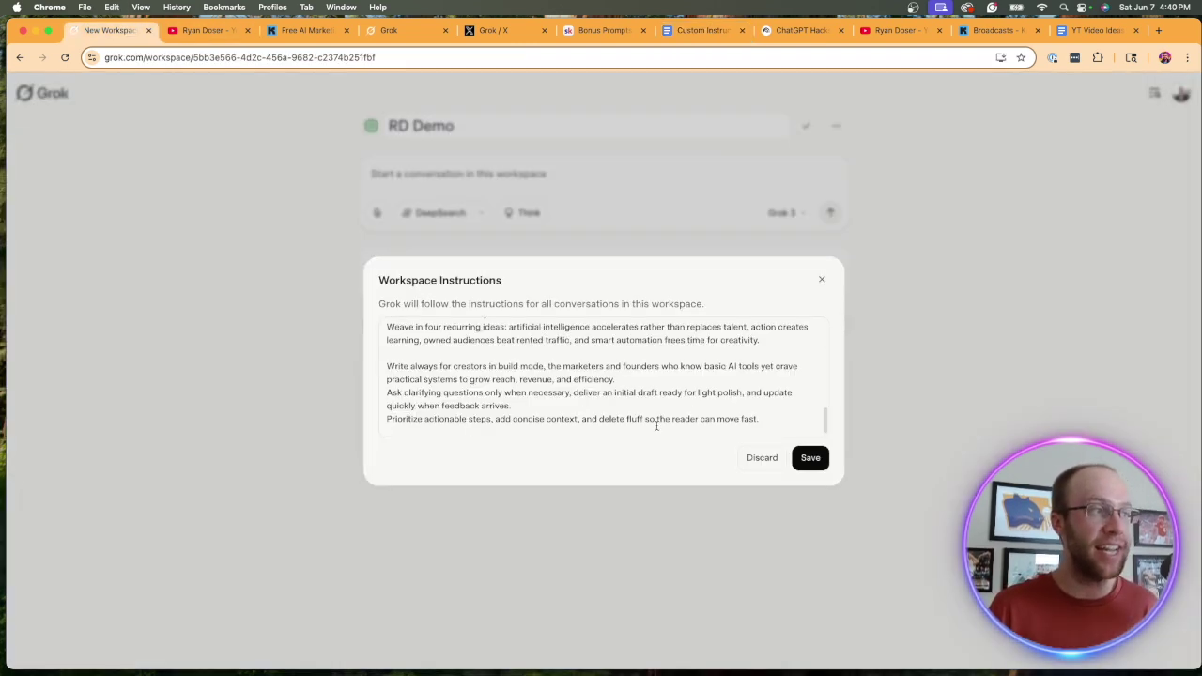
left_click(810, 460)
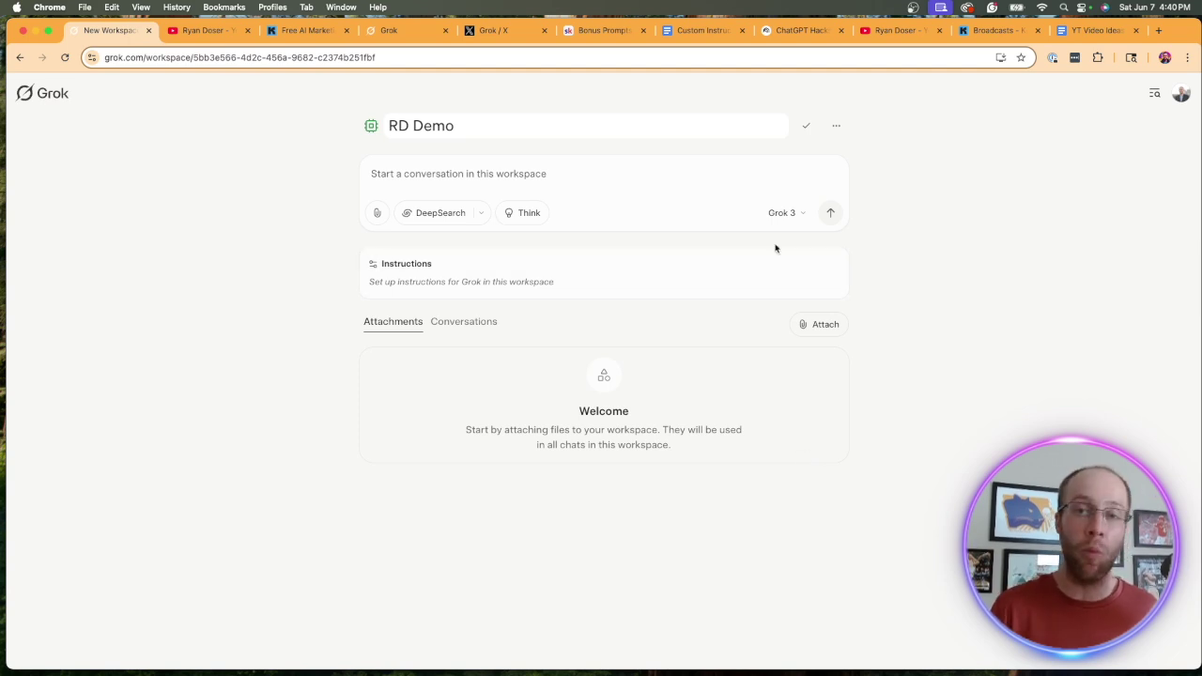
- Look at the Bonus Prompts page in the AI Marketing Insiders classroom, and return to the Grok workspace
left_click(606, 30)
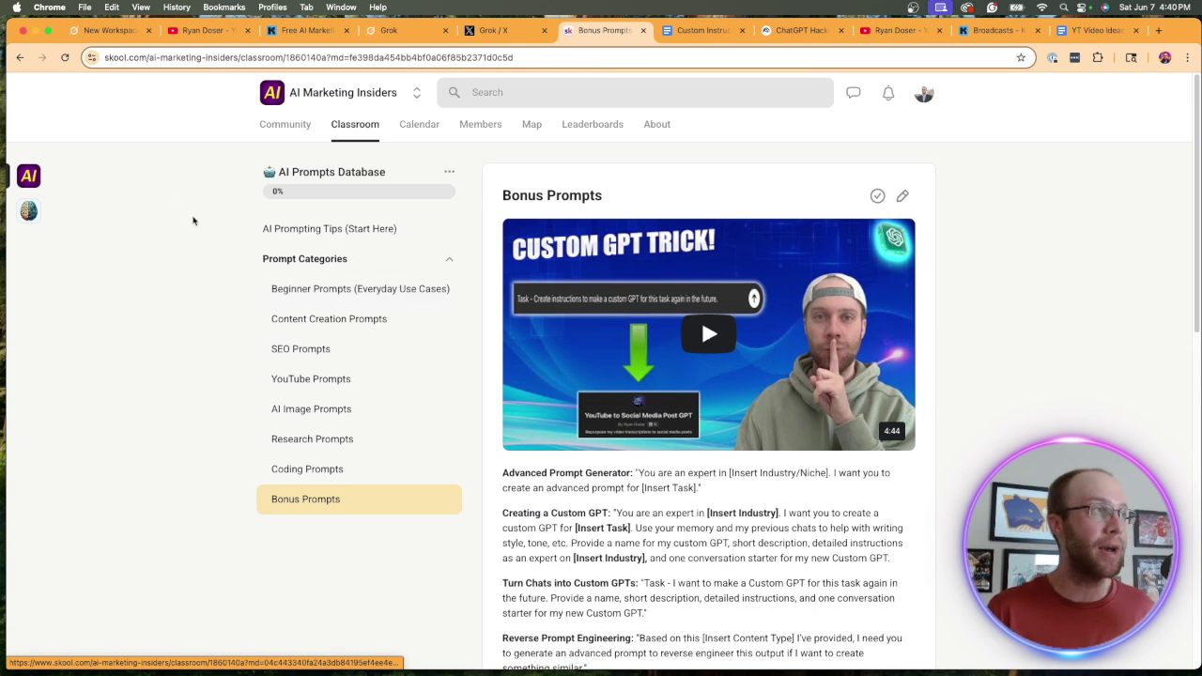
left_click(100, 32)
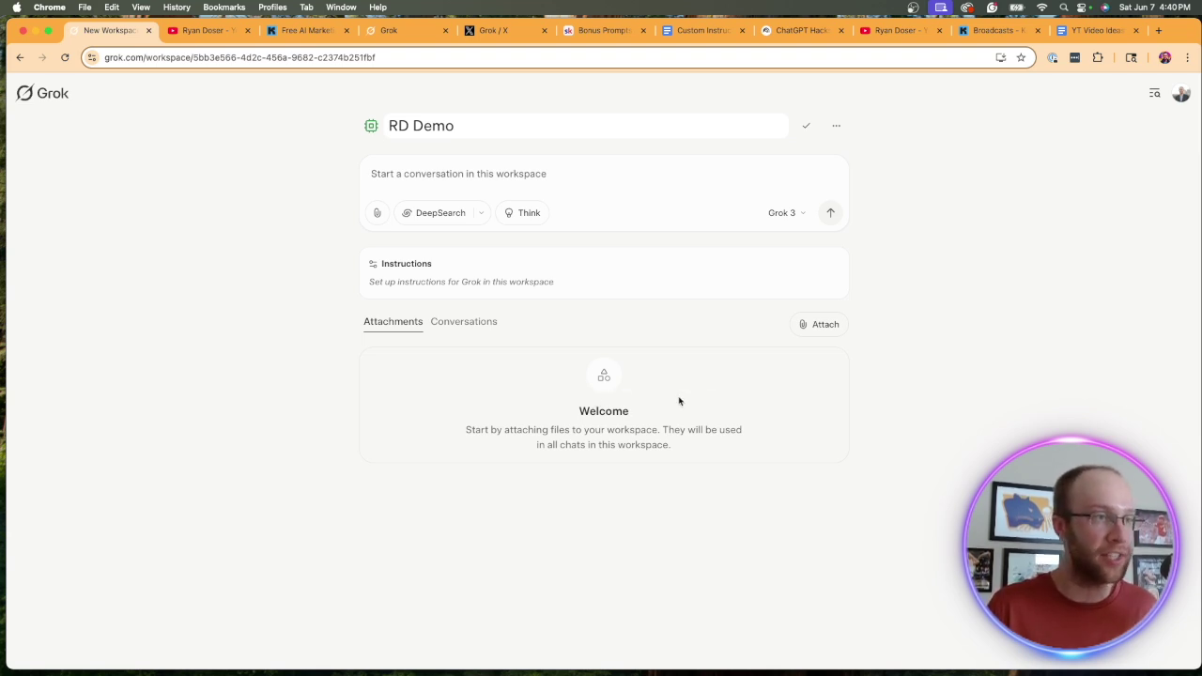
left_click(824, 325)
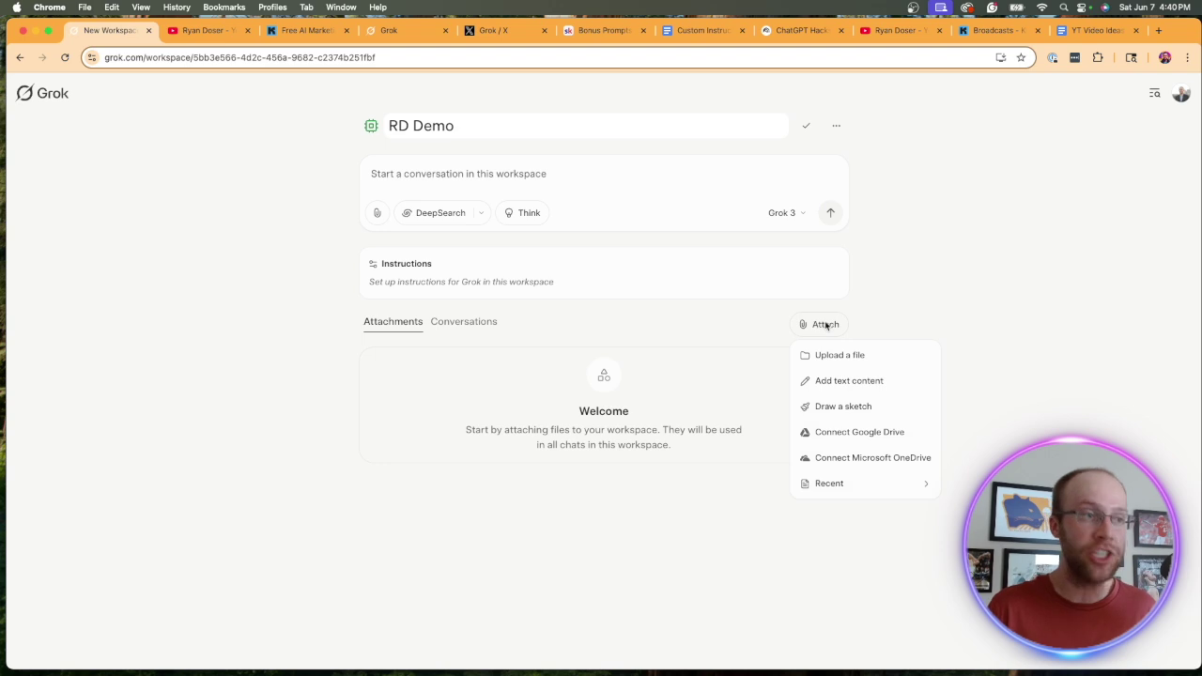
left_click(870, 383)
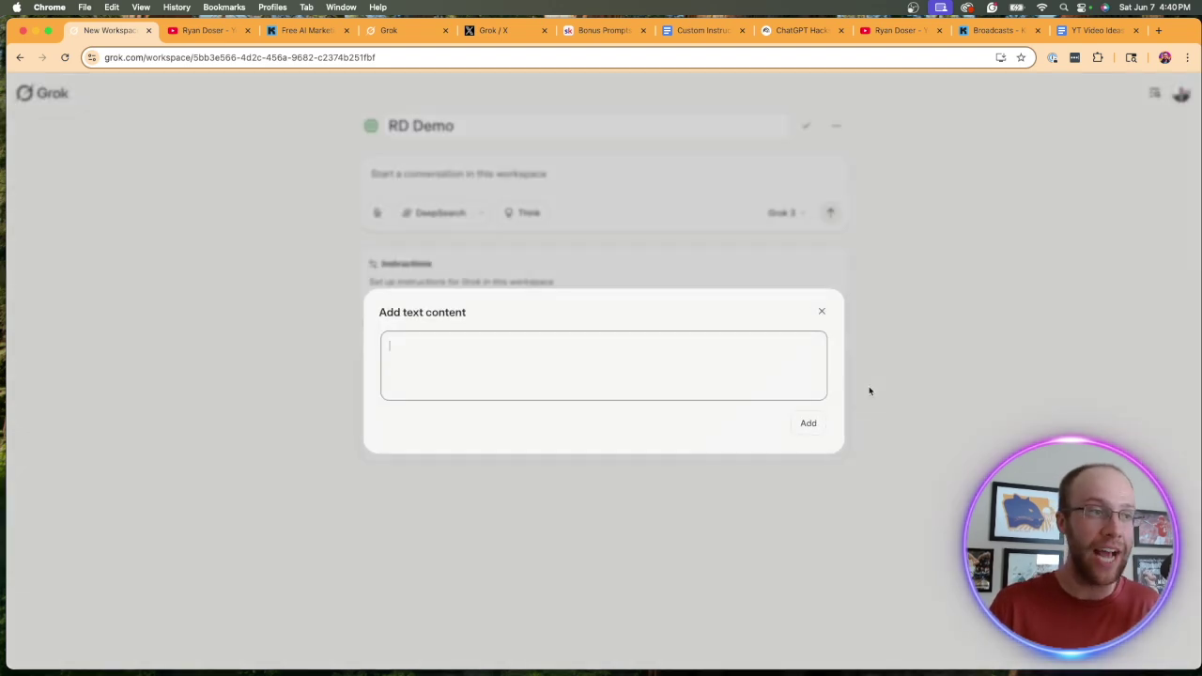
left_click(823, 310)
- Attach the Common AI Words and Phrases to Avoid, bio, LinkedIn posts and LinkedIn profile PDFs to the workspace from the Custom AI Files folder
left_click(830, 326)
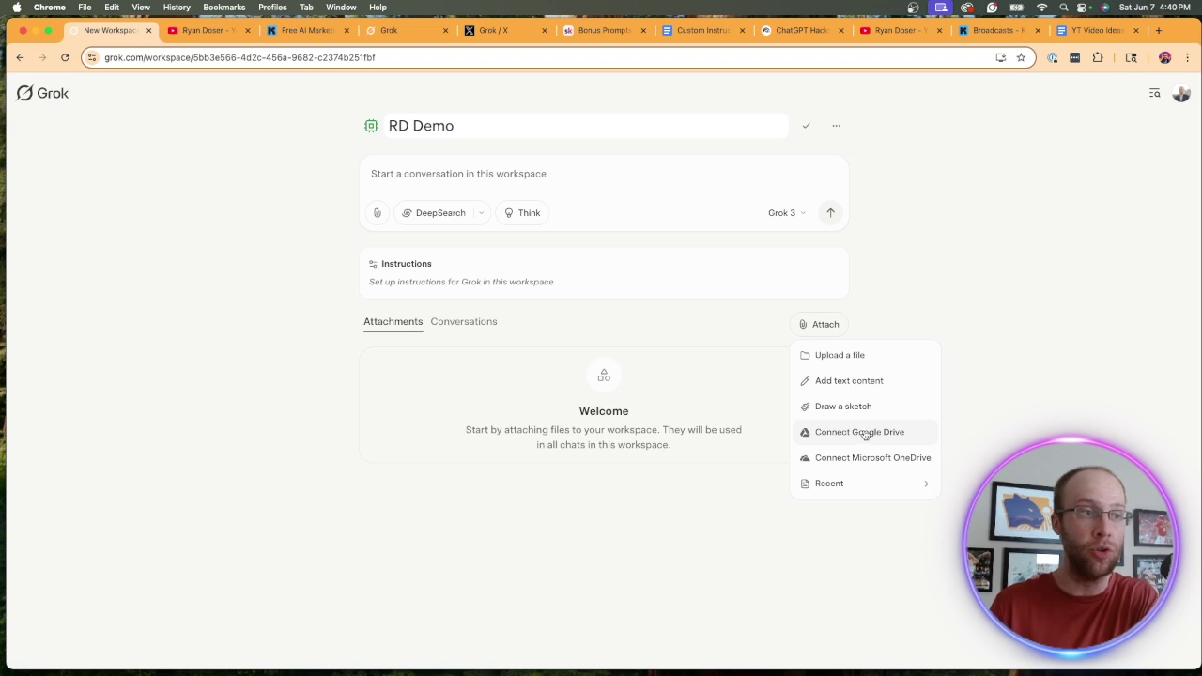
mouse_move(873, 486)
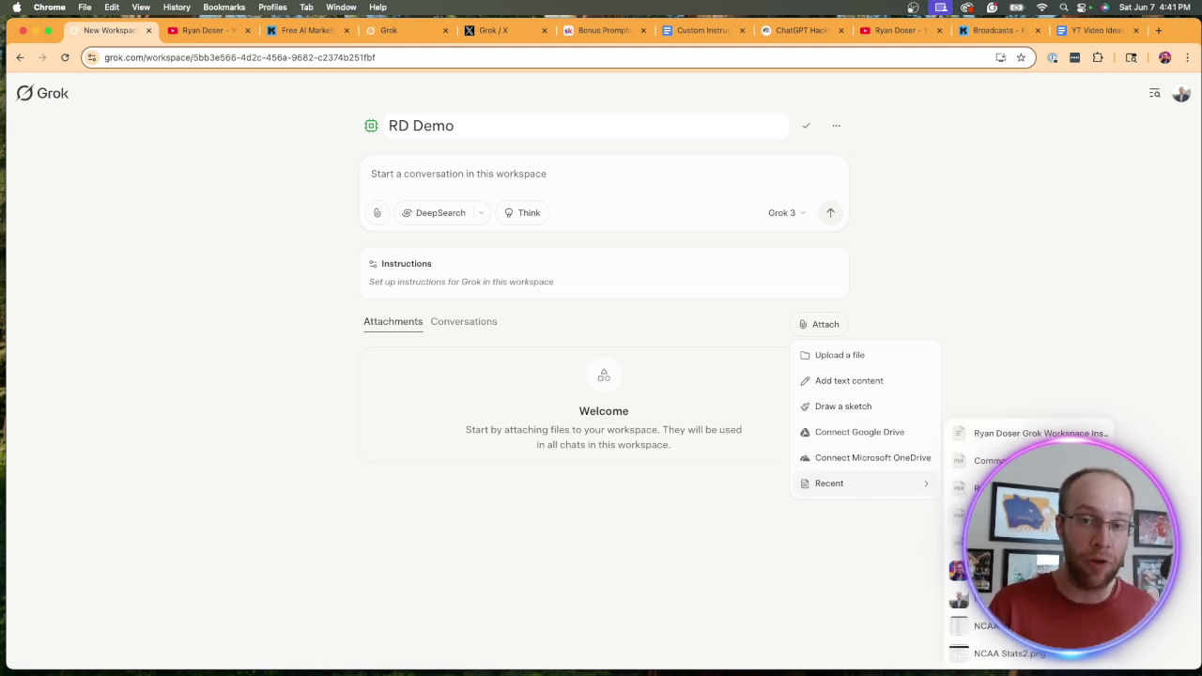
left_click(870, 358)
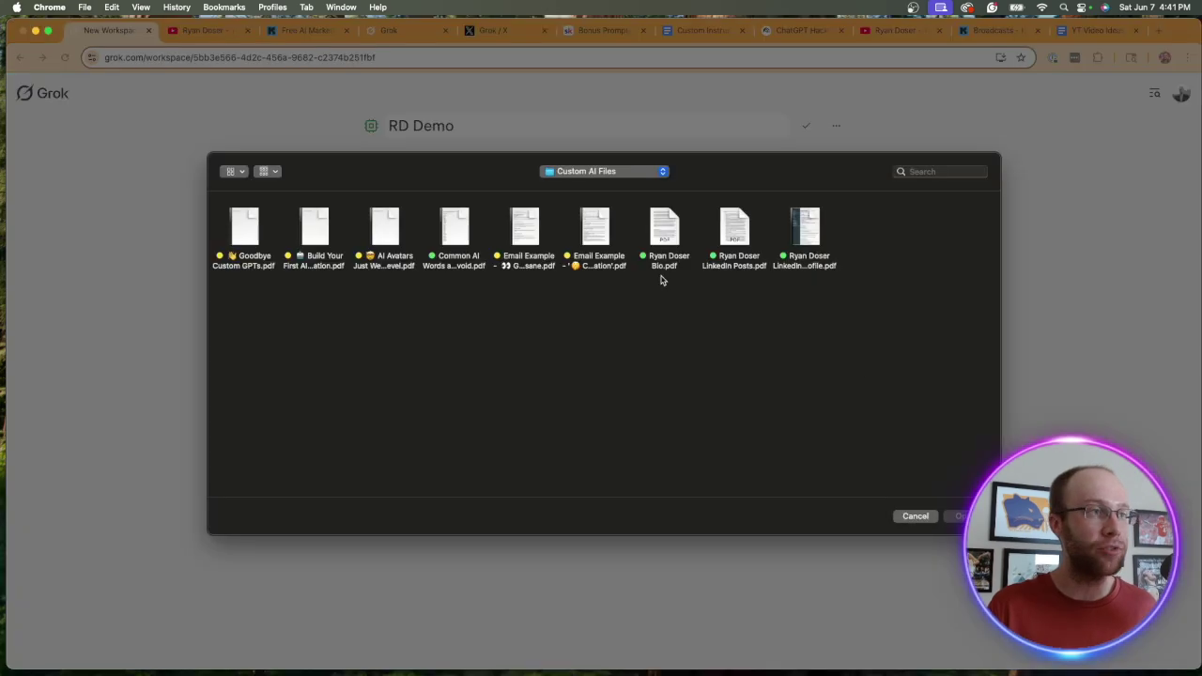
left_click(454, 263)
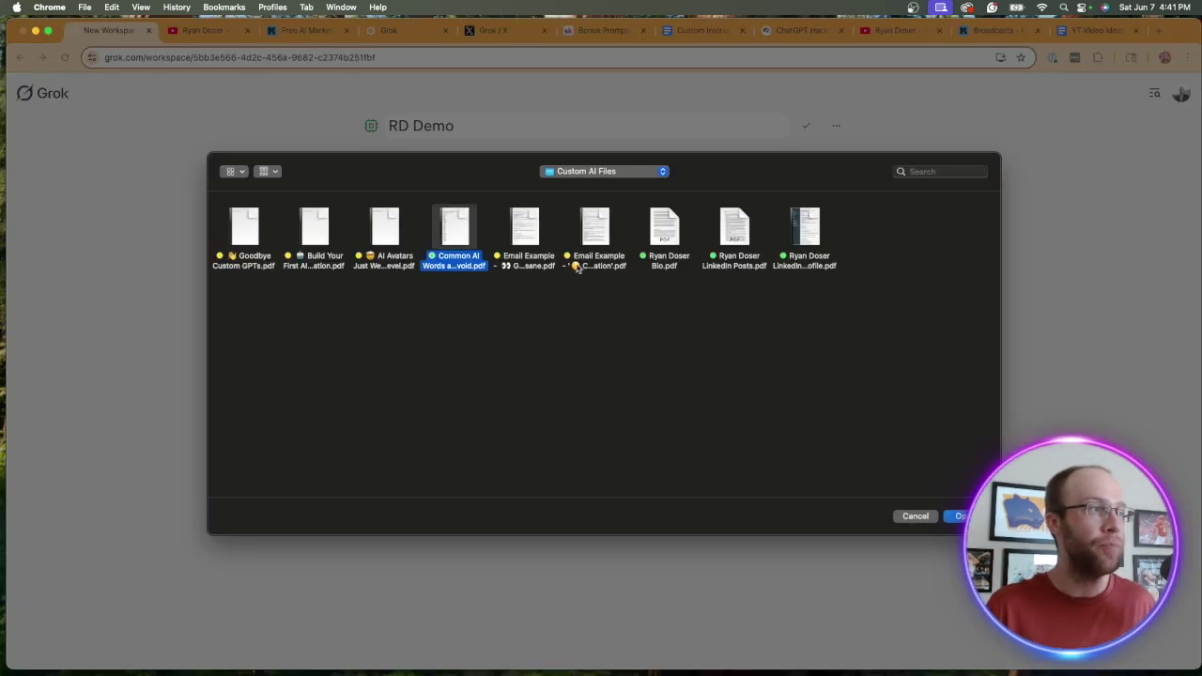
left_click(648, 265, "super")
left_click(738, 260, "super")
left_click(806, 263, "super")
key("Return")
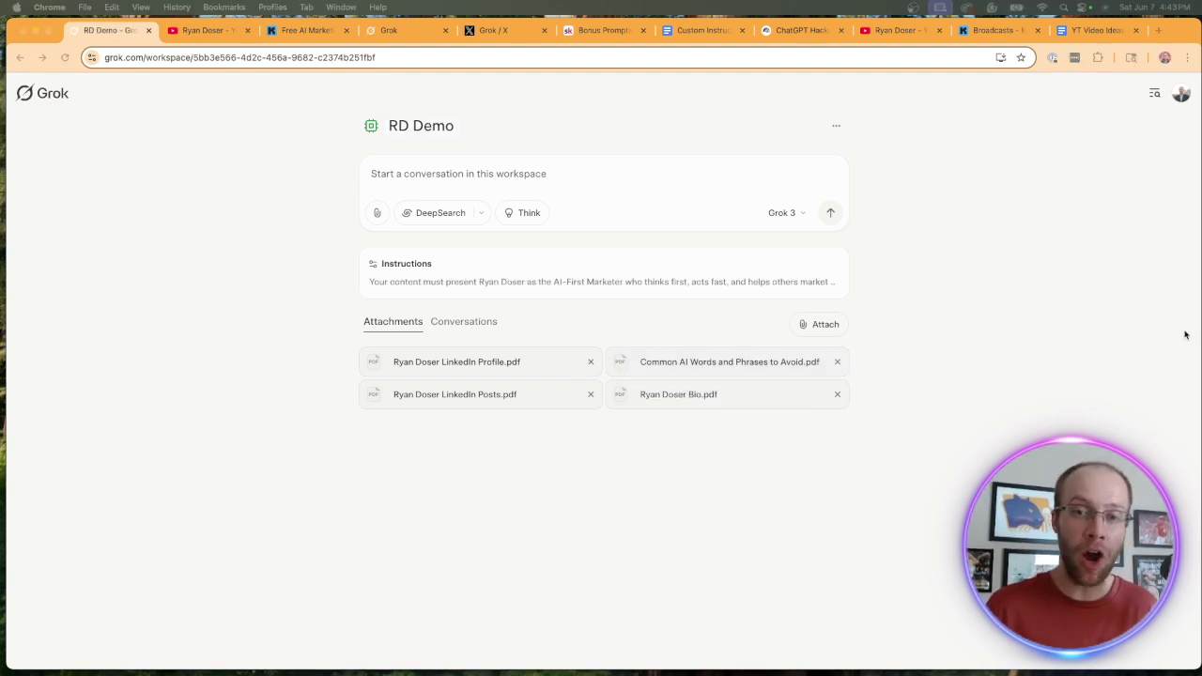
- Go to the Grok home page and reopen the RD Demo workspace from the workspace list
left_click(1033, 340)
left_click(53, 104)
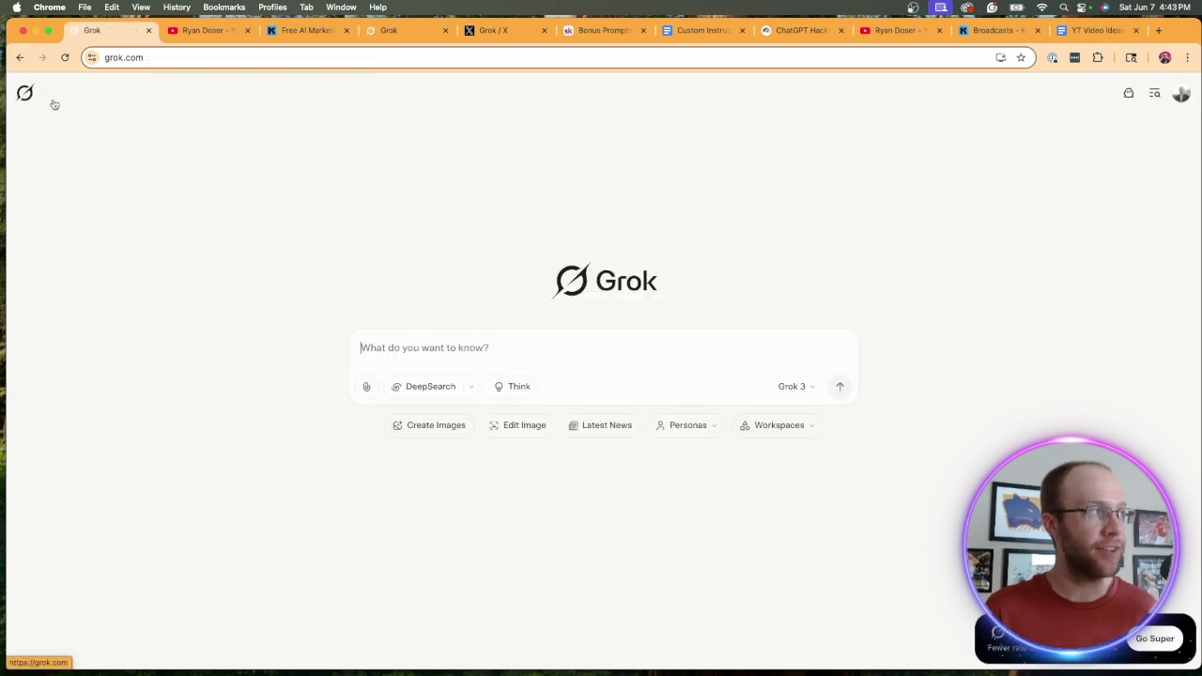
left_click(790, 431)
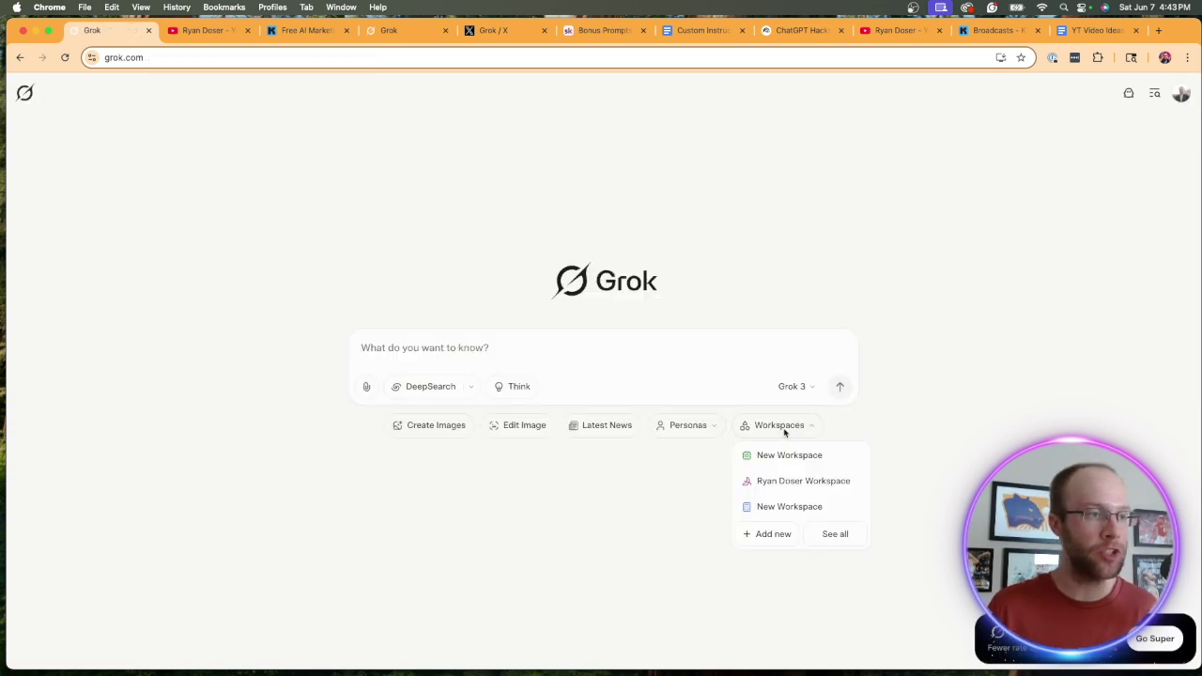
left_click(791, 457)
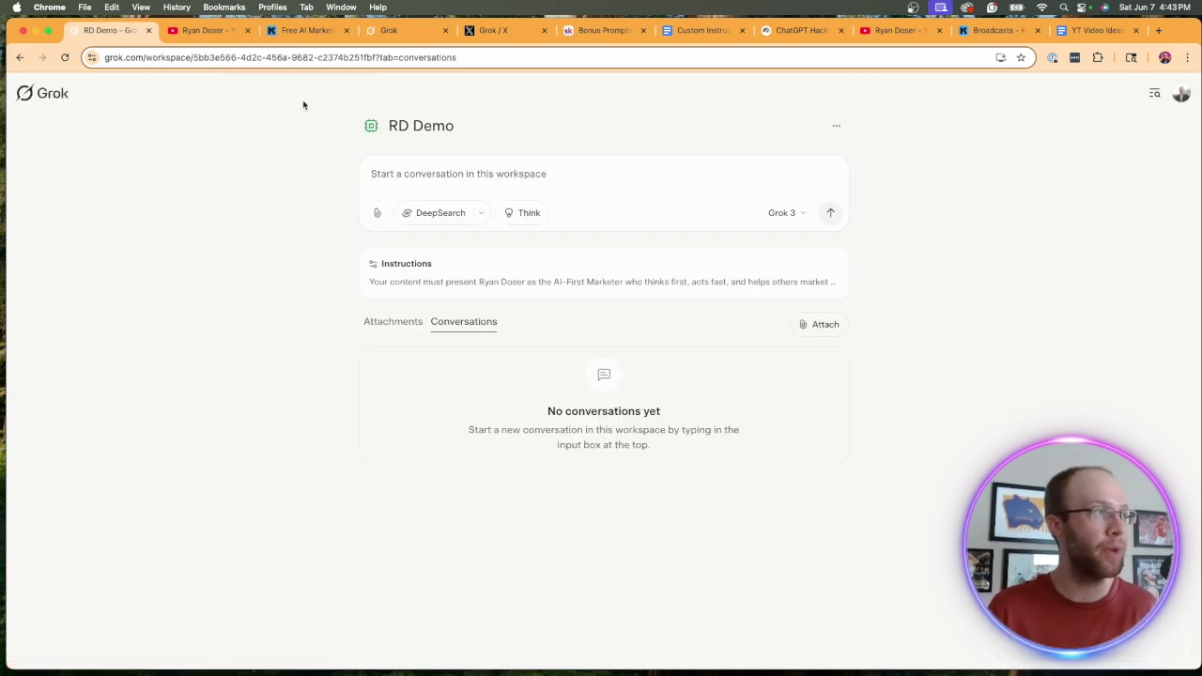